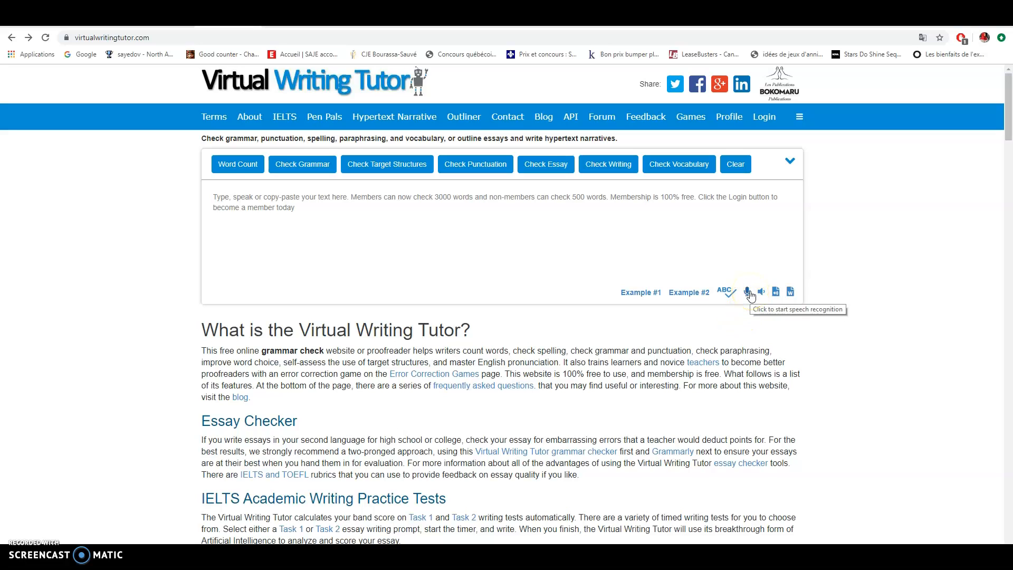
Enter the sample sentence "i have 19 years." in the text box and check its grammar.
{"action": "left_click", "coordinate": [297, 217]}
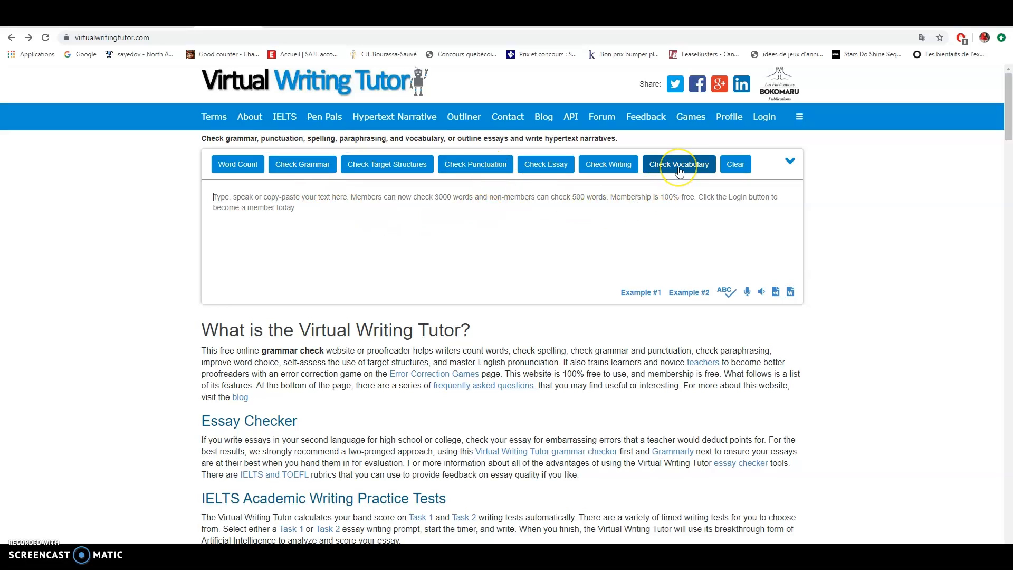
{"action": "left_click", "coordinate": [427, 211]}
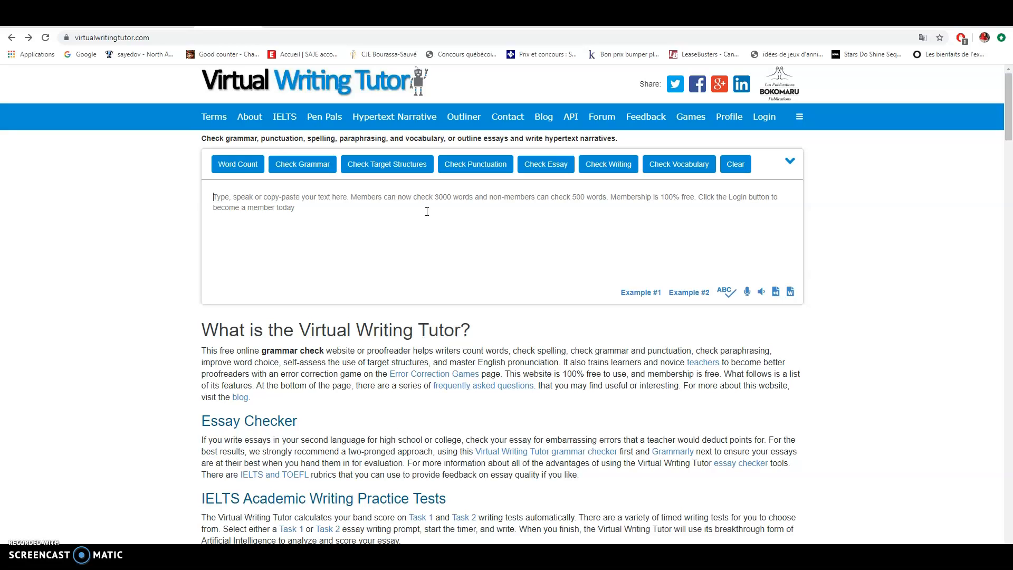
{"action": "type", "text": "i ha"}
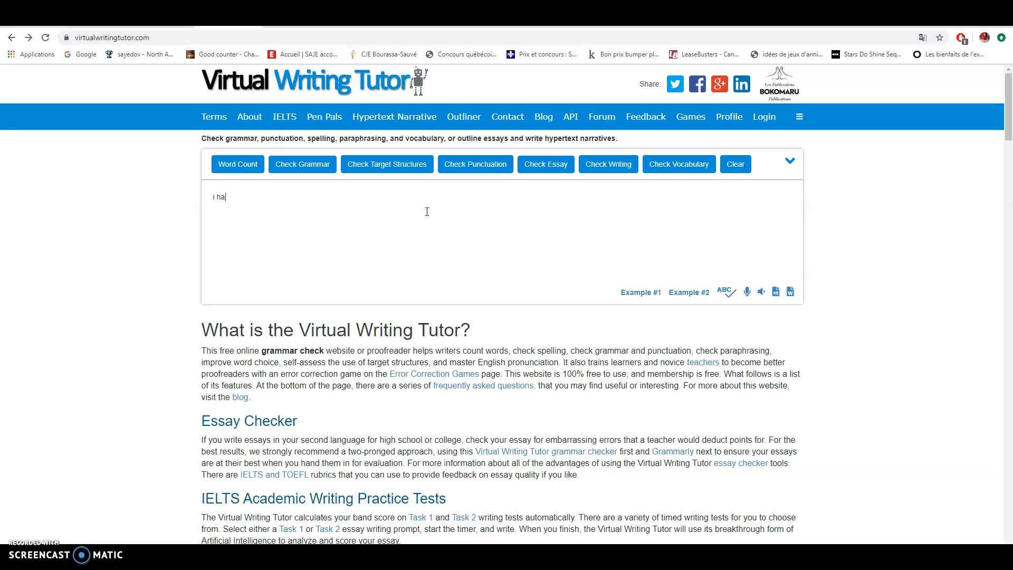
{"action": "type", "text": "ve 19 years."}
{"action": "left_click", "coordinate": [319, 172]}
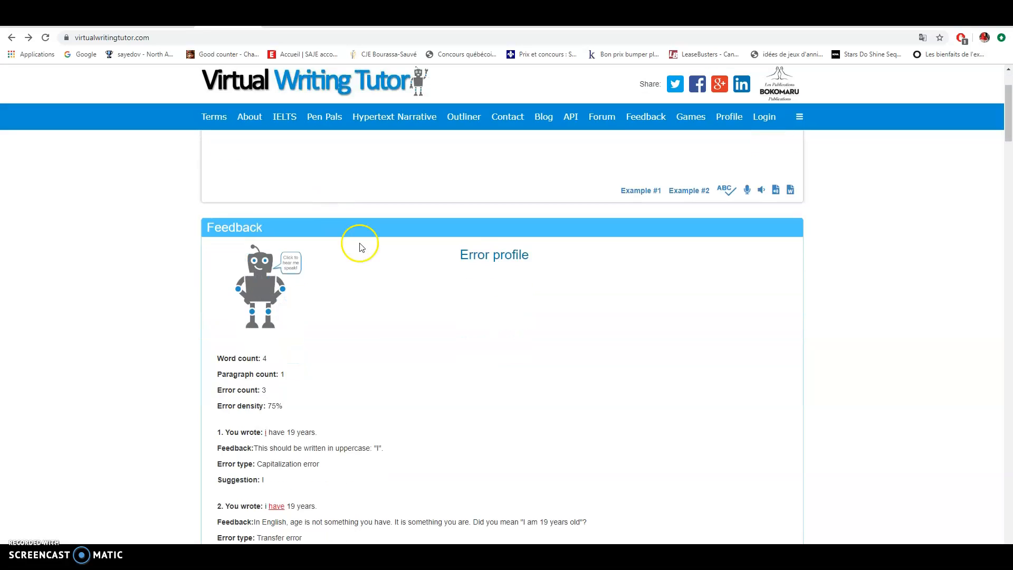
Examine the grammar feedback for each flagged error, including the error type, explanation and suggested correction.
{"action": "left_click_drag", "start_coordinate": [215, 264], "coordinate": [460, 369]}
{"action": "left_click", "coordinate": [460, 369]}
{"action": "scroll", "coordinate": [462, 364], "scroll_direction": "up", "scroll_amount": 2}
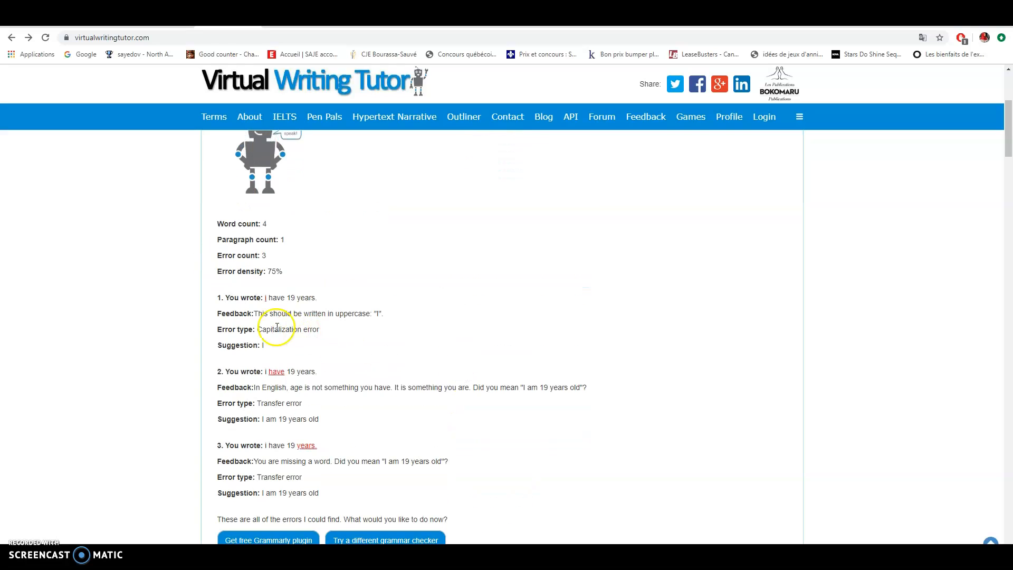
{"action": "left_click", "coordinate": [268, 298]}
{"action": "left_click_drag", "start_coordinate": [257, 330], "coordinate": [320, 331]}
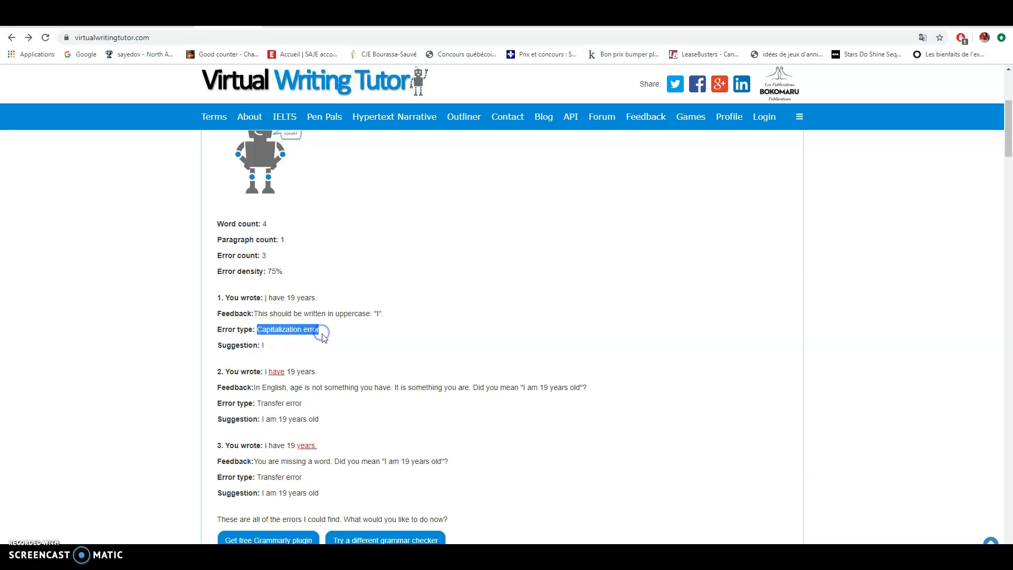
{"action": "left_click", "coordinate": [321, 334]}
{"action": "left_click_drag", "start_coordinate": [265, 372], "coordinate": [391, 392]}
{"action": "left_click", "coordinate": [291, 380]}
{"action": "left_click", "coordinate": [428, 389]}
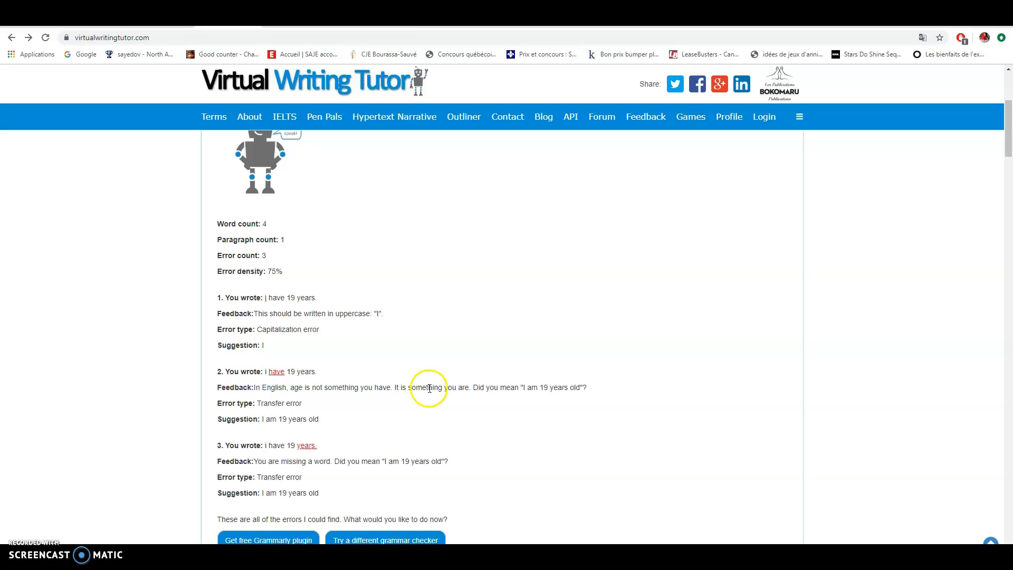
{"action": "left_click_drag", "start_coordinate": [471, 388], "coordinate": [580, 388]}
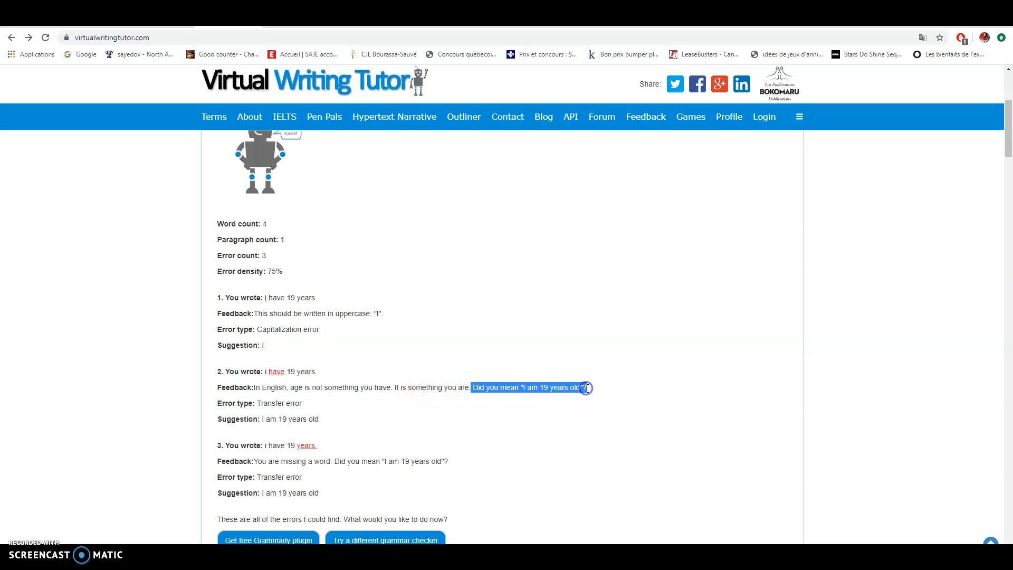
{"action": "left_click", "coordinate": [570, 412]}
Replace the text box's sample sentence with "I love strawberries and mangos.".
{"action": "scroll", "coordinate": [517, 425], "scroll_direction": "up", "scroll_amount": 5}
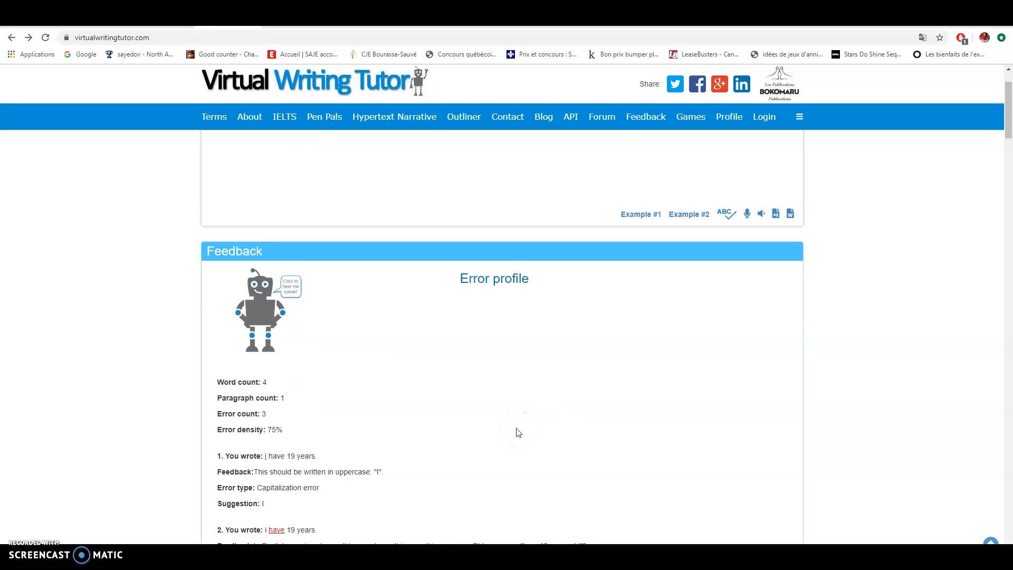
{"action": "left_click_drag", "start_coordinate": [280, 215], "coordinate": [206, 216]}
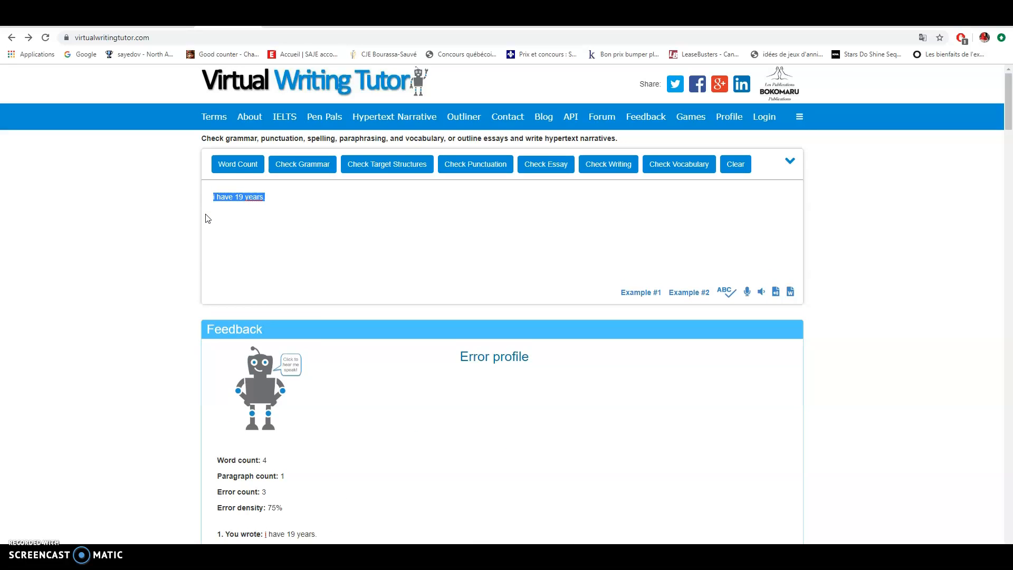
{"action": "key", "text": "BackSpace"}
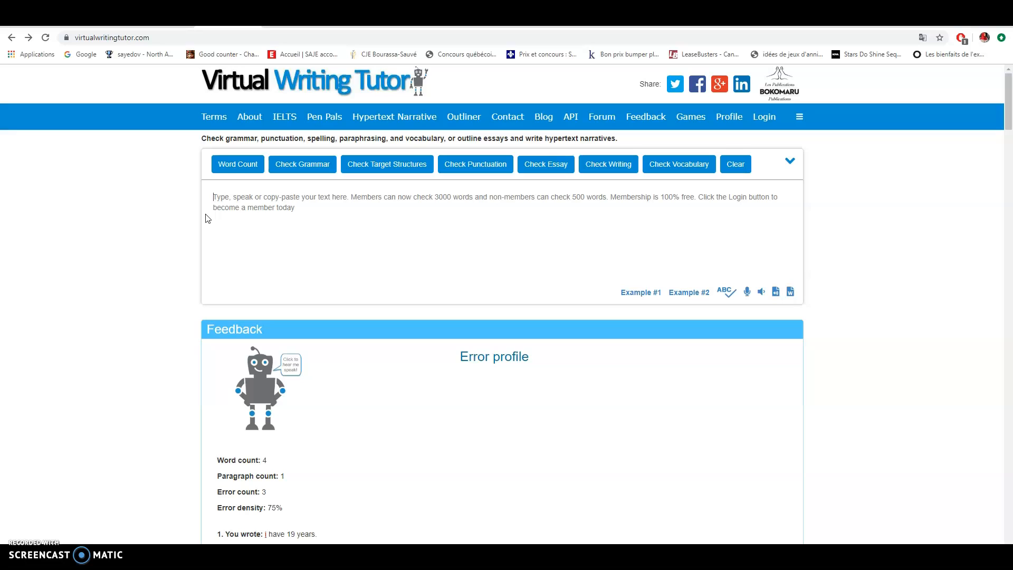
{"action": "type", "text": "I love"}
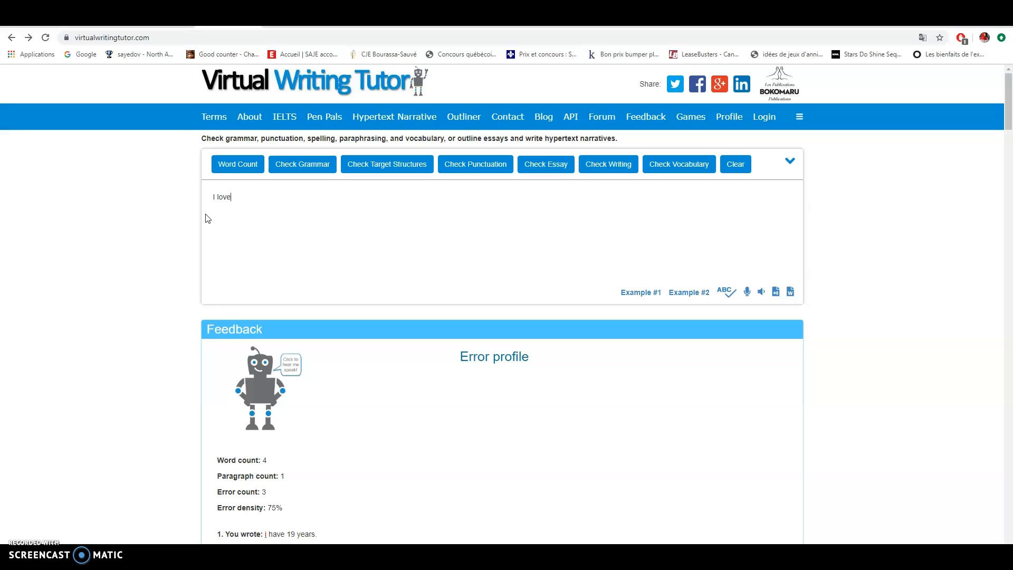
{"action": "type", "text": " strawberries a"}
{"action": "type", "text": "nd mangos"}
{"action": "left_click_drag", "start_coordinate": [325, 200], "coordinate": [211, 212]}
{"action": "left_click", "coordinate": [354, 211]}
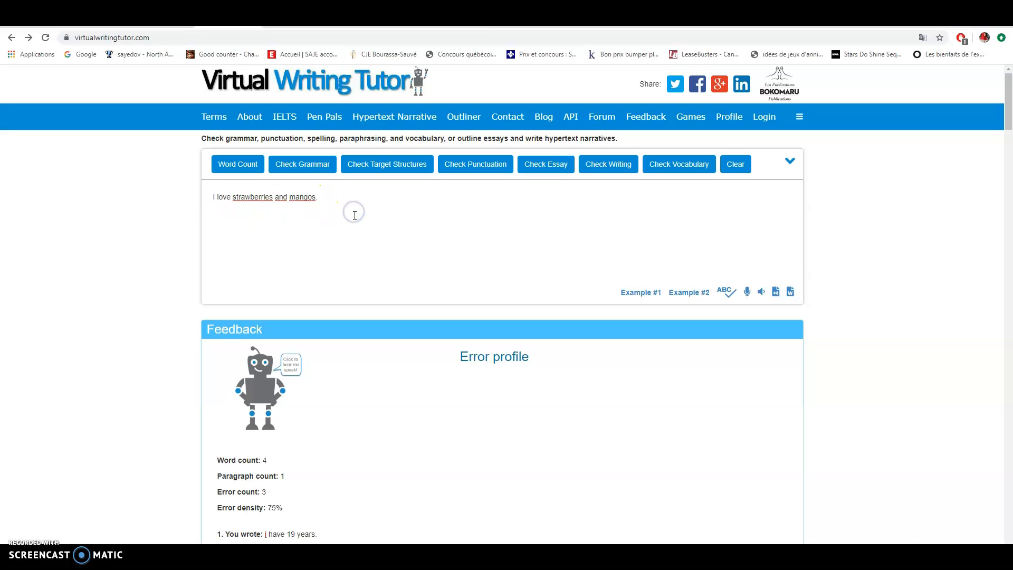
Run a word count on the sentence about strawberries and mangos and review the count feedback.
{"action": "left_click", "coordinate": [247, 172]}
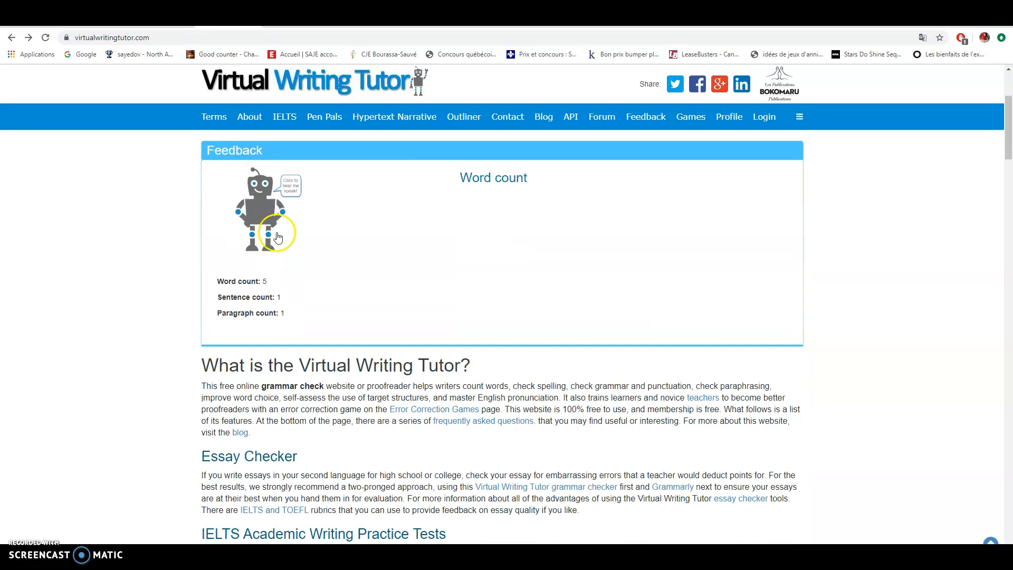
{"action": "left_click_drag", "start_coordinate": [268, 282], "coordinate": [263, 281]}
{"action": "left_click", "coordinate": [316, 255]}
{"action": "scroll", "coordinate": [317, 255], "scroll_direction": "up", "scroll_amount": 3}
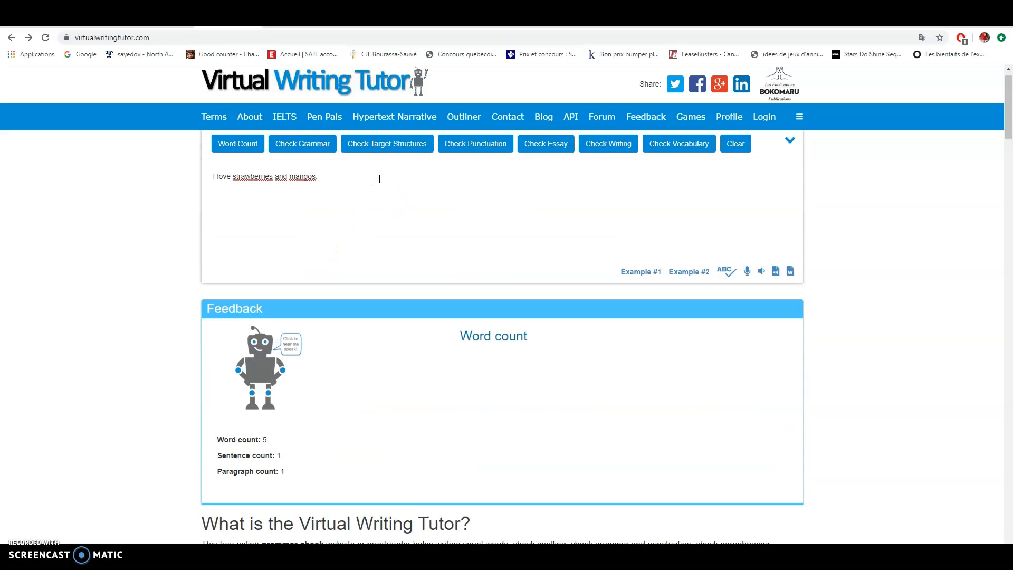
{"action": "left_click_drag", "start_coordinate": [380, 179], "coordinate": [236, 178]}
{"action": "scroll", "coordinate": [543, 206], "scroll_direction": "up", "scroll_amount": 1}
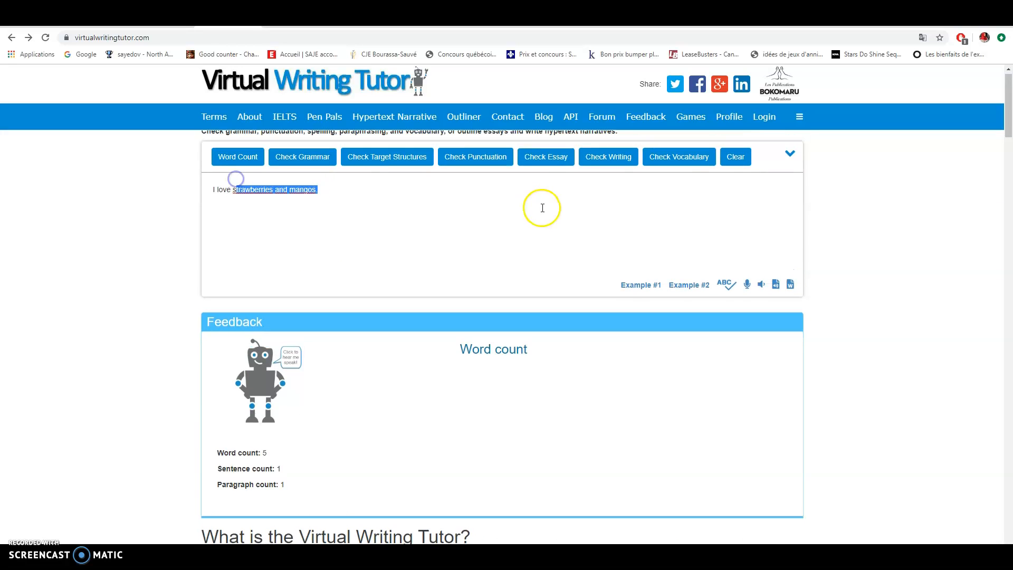
{"action": "left_click", "coordinate": [468, 218]}
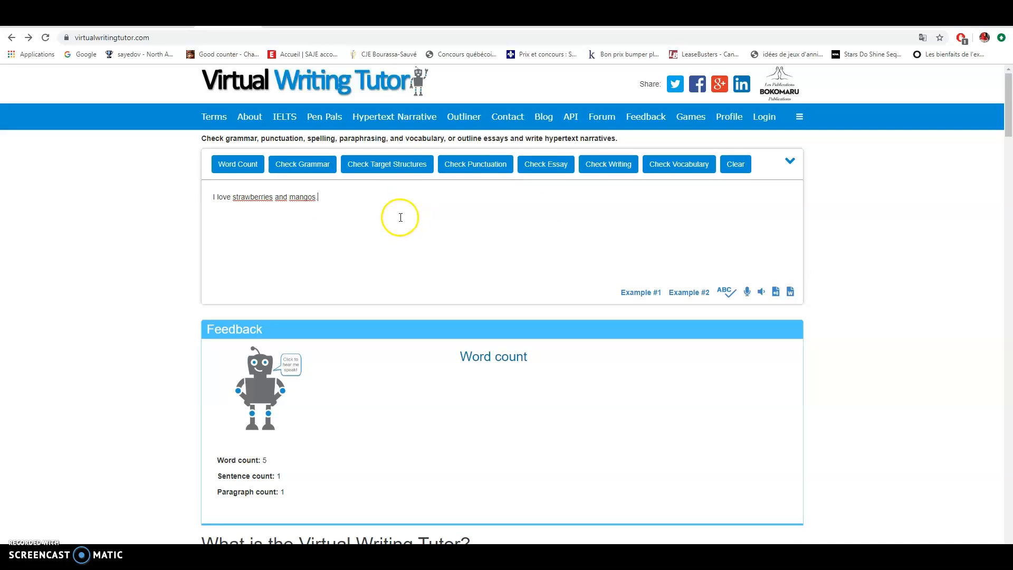
{"action": "left_click_drag", "start_coordinate": [398, 208], "coordinate": [210, 202]}
{"action": "left_click", "coordinate": [347, 209]}
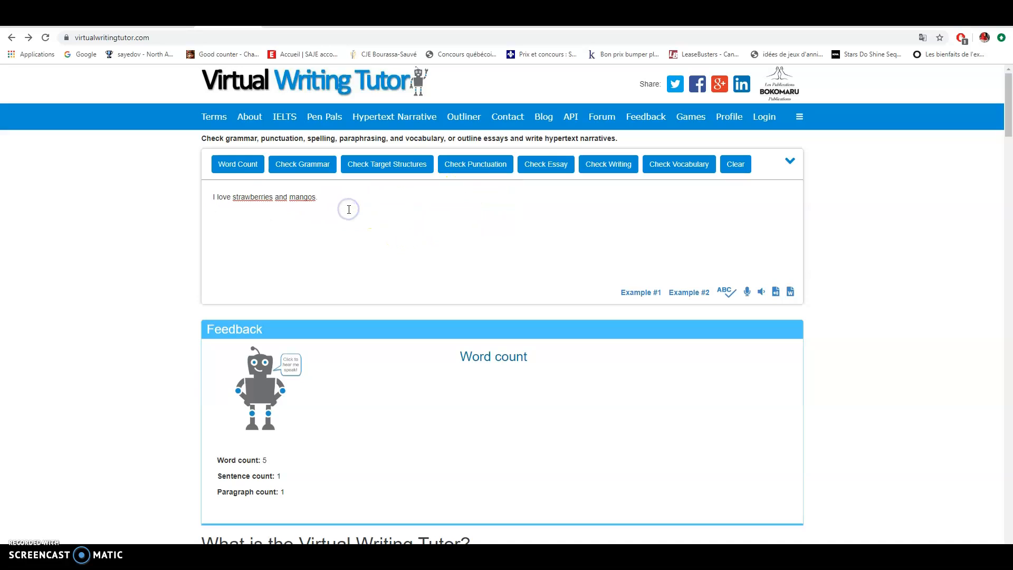